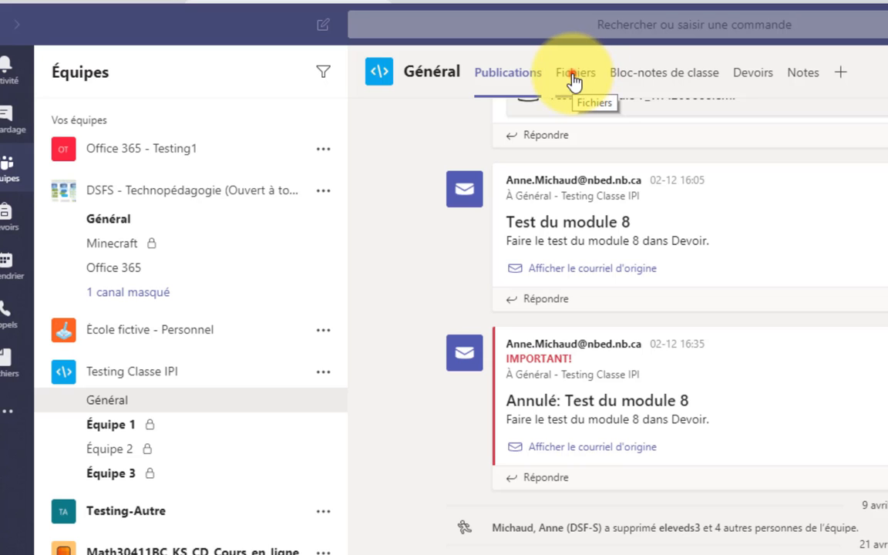
Open the Général channel's files in Testing Classe IPI and view the contents of the Documents pour eleves folder.
left_click(574, 80)
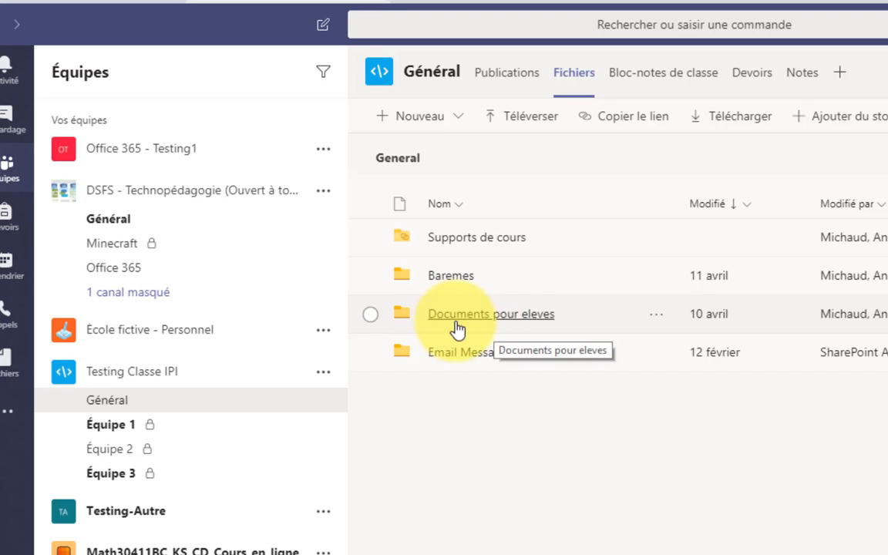
left_click(402, 120)
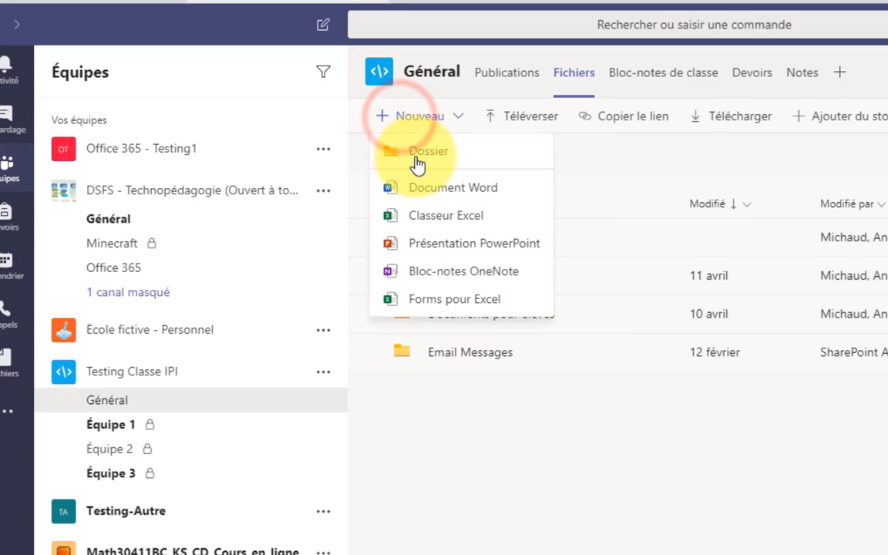
left_click(483, 449)
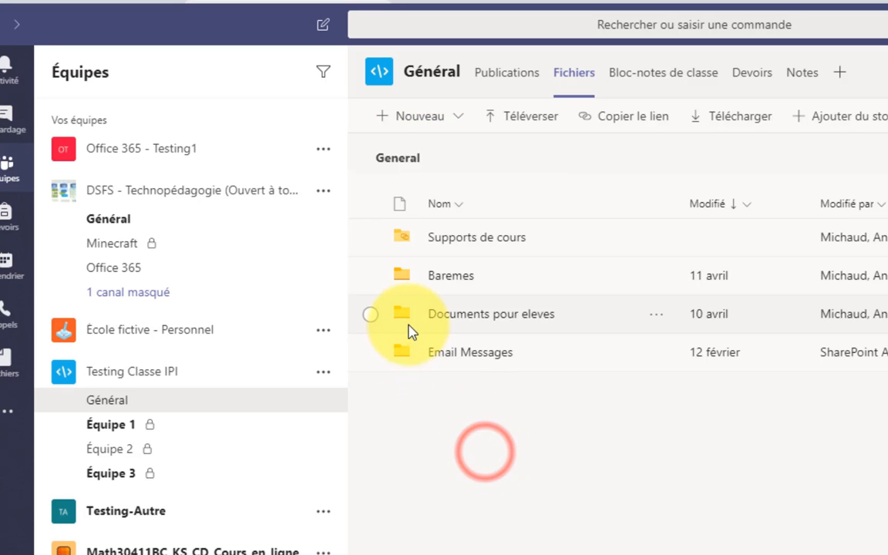
left_click(460, 320)
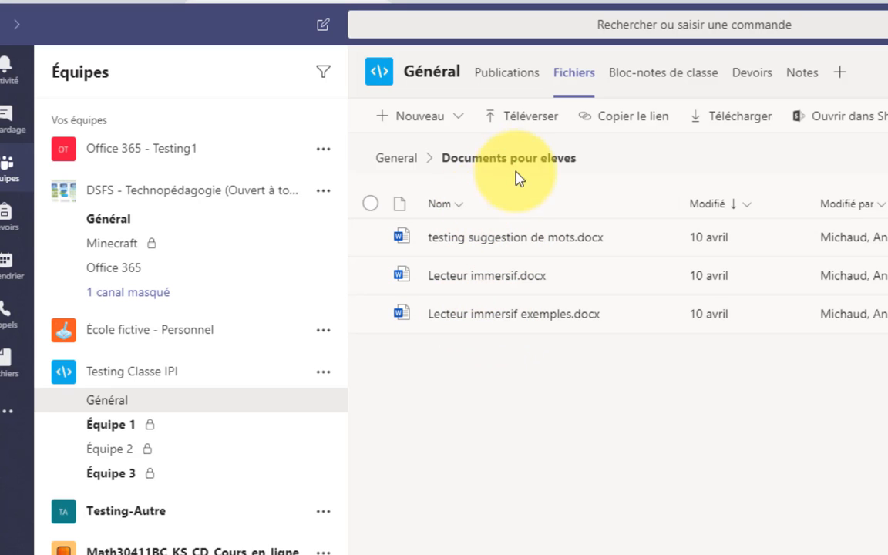
left_click(400, 158)
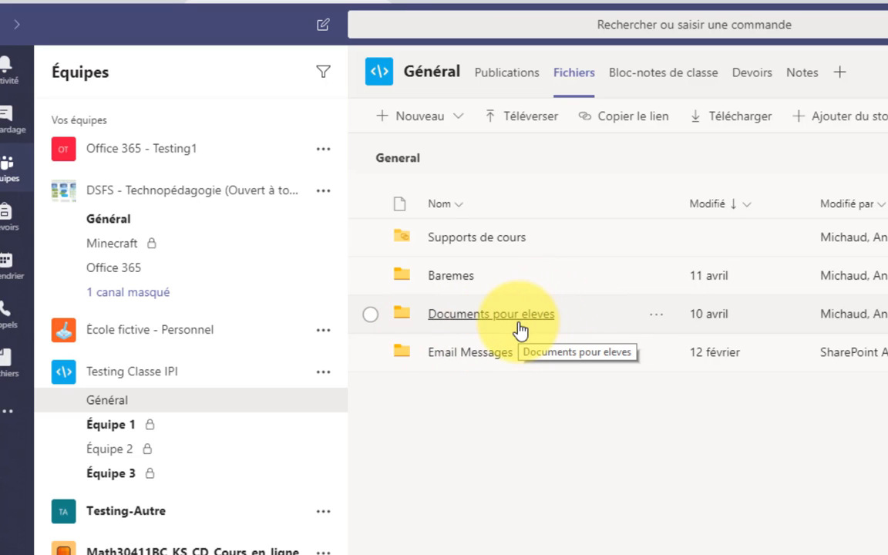
Open the Documents pour eleves folder in SharePoint and close the older SharePoint page.
left_click(371, 316)
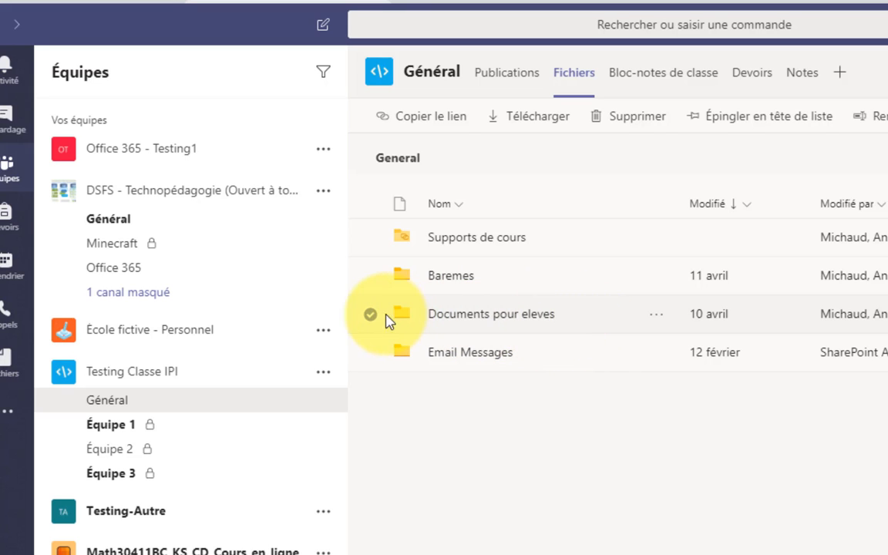
left_click(656, 320)
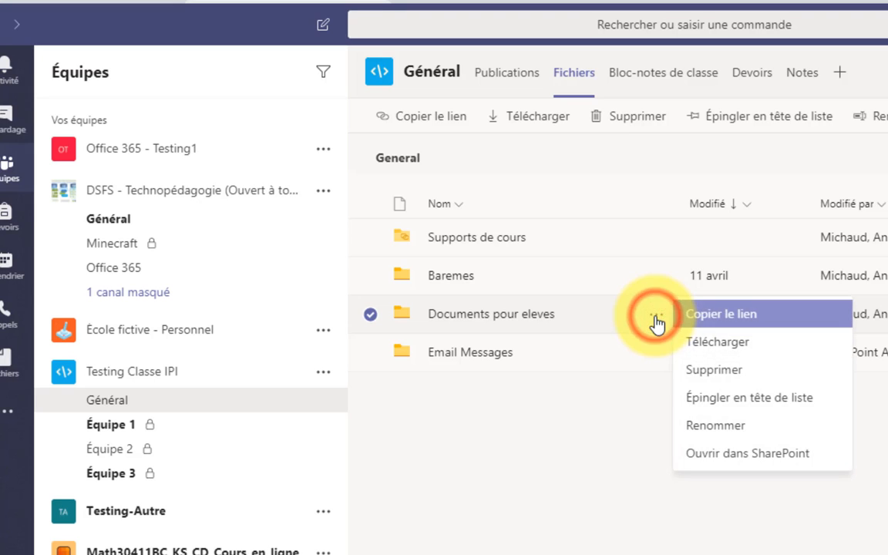
left_click(734, 455)
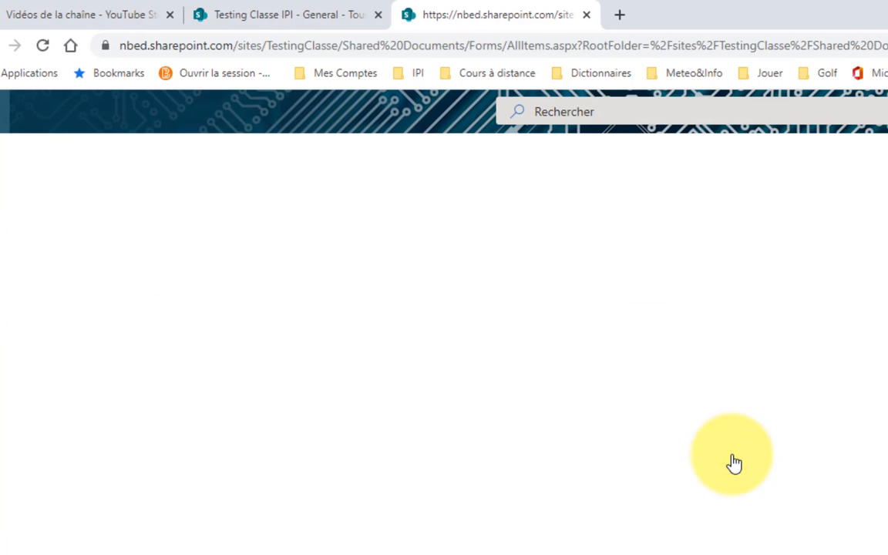
left_click(378, 15)
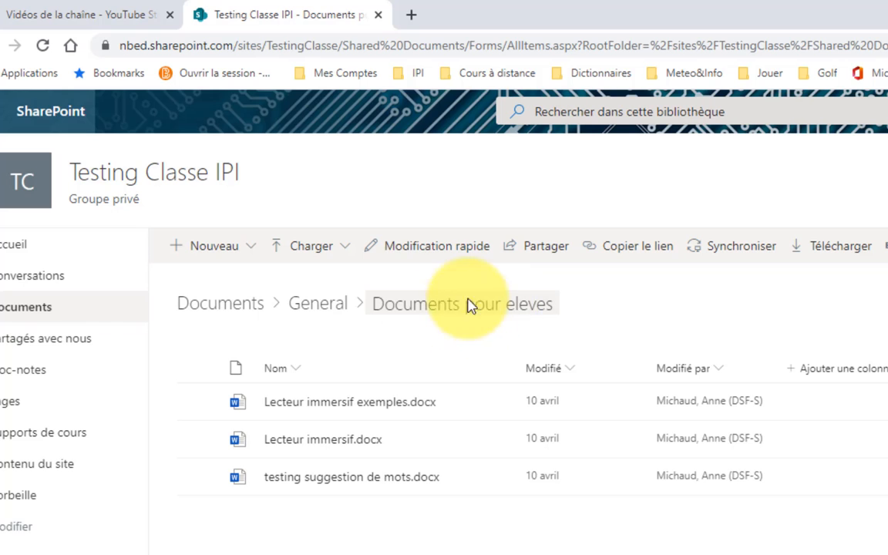
From the General folder, change Testing Classe IPI Members' access to Documents pour eleves to "Consultation possible".
left_click(318, 308)
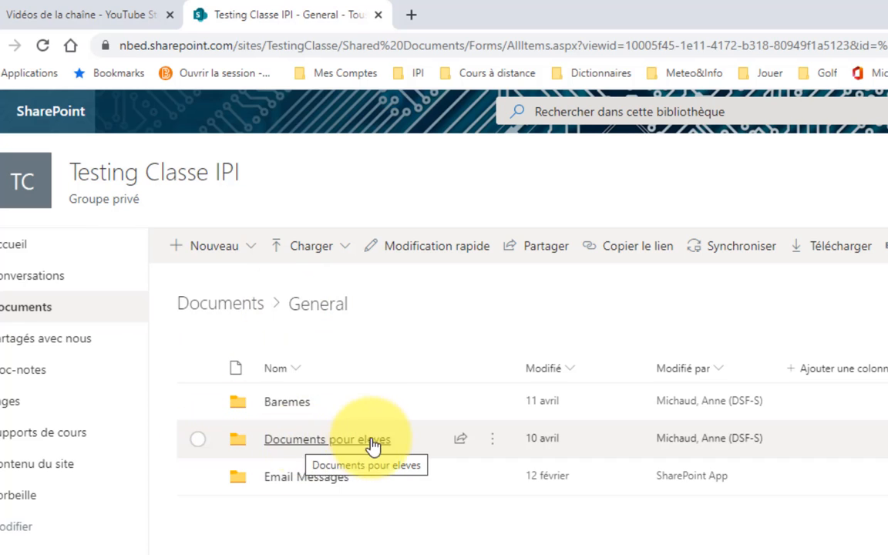
left_click(198, 441)
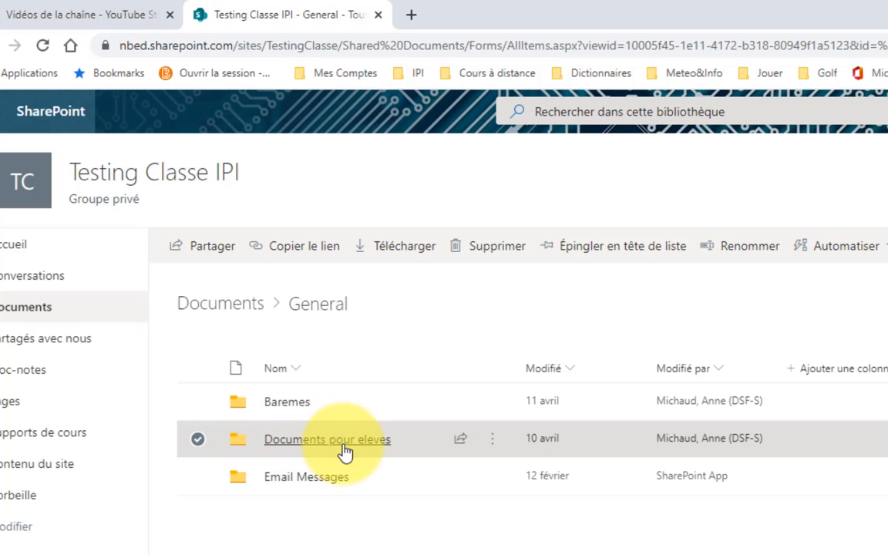
left_click(494, 444)
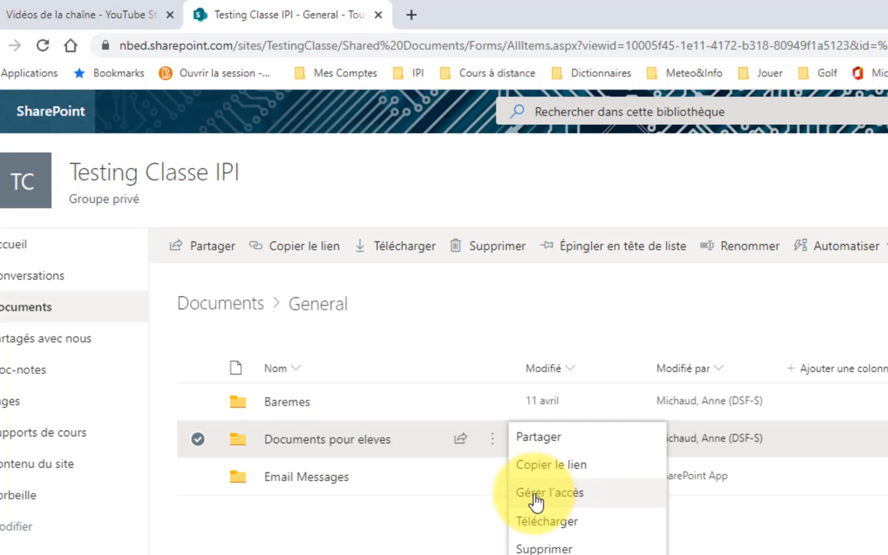
left_click(542, 500)
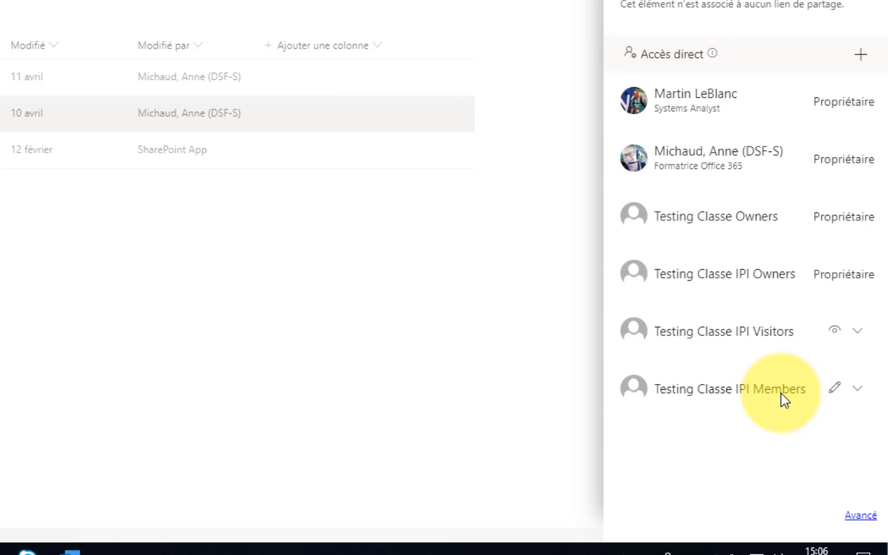
left_click(860, 394)
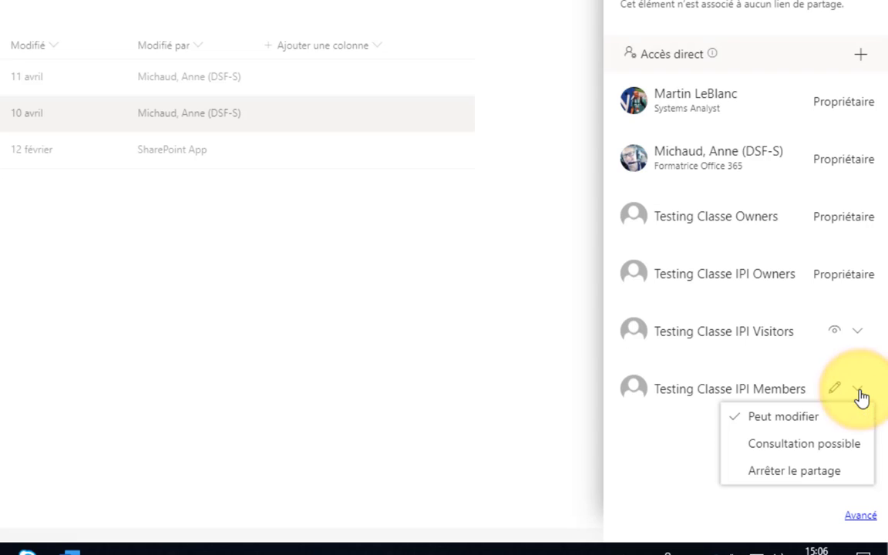
left_click(784, 446)
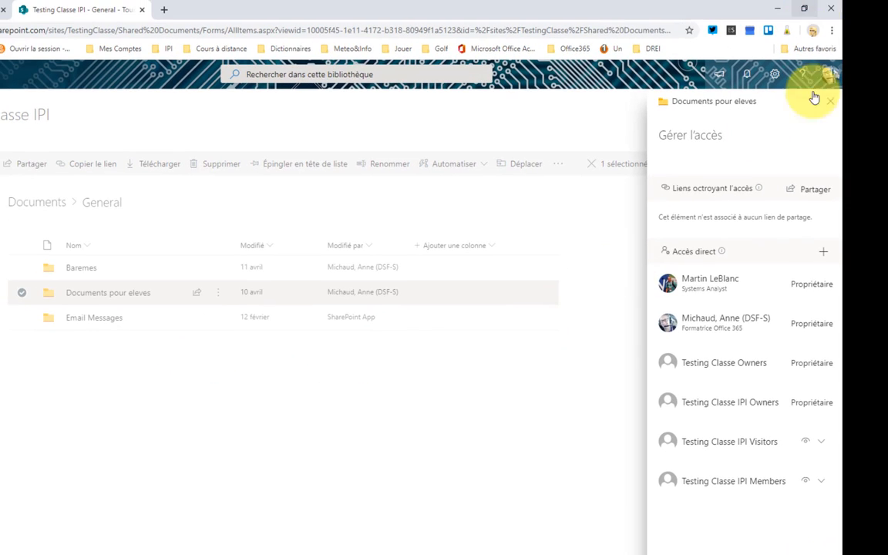
left_click(827, 105)
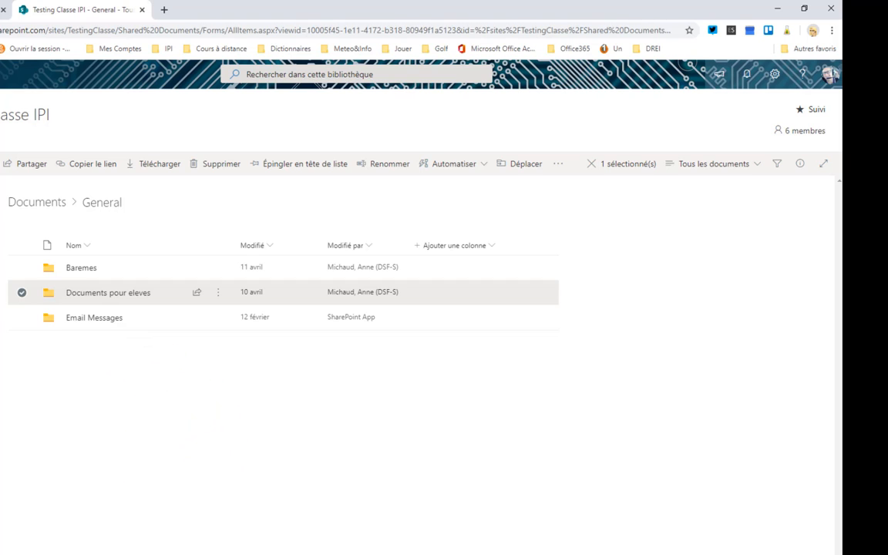
Switch to the student's private browser session and check the read-only markers in Testing Classe IPI's Général channel files in Teams.
left_click(783, 542)
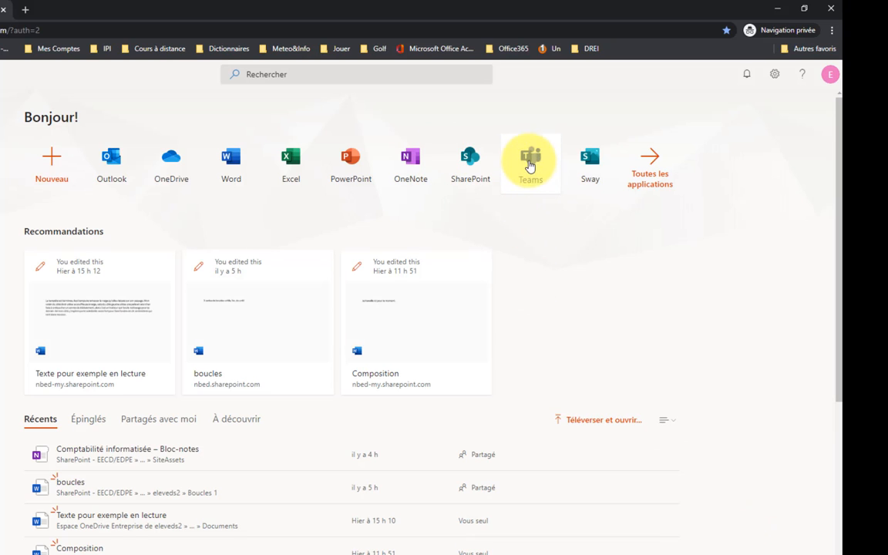
left_click(531, 165)
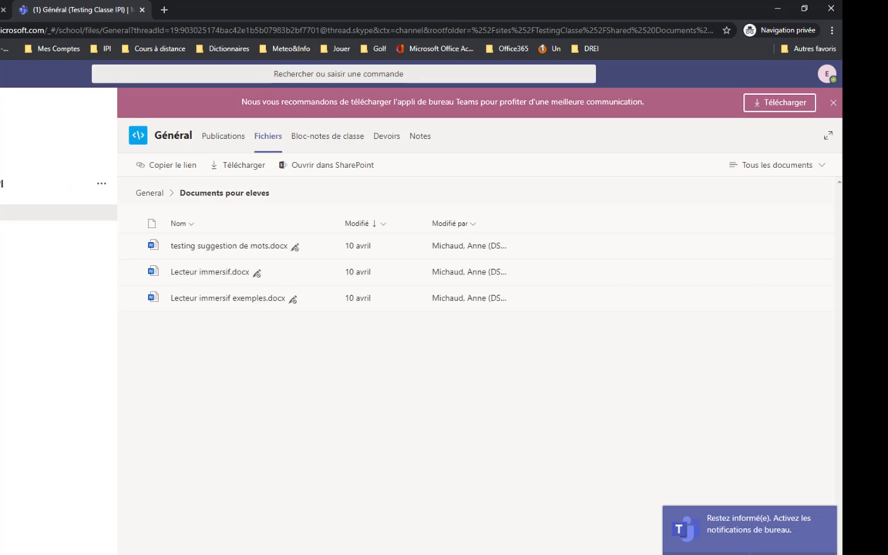
left_click(6, 121)
left_click(49, 242)
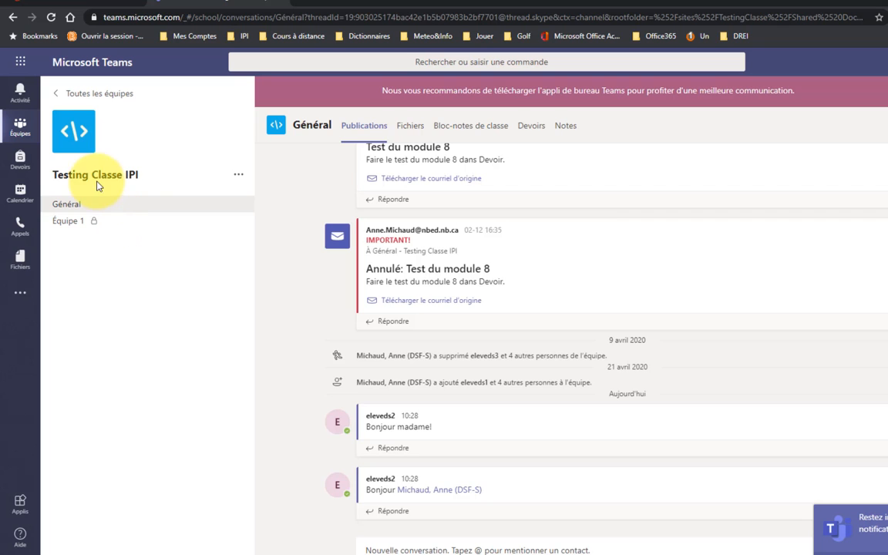
left_click(70, 205)
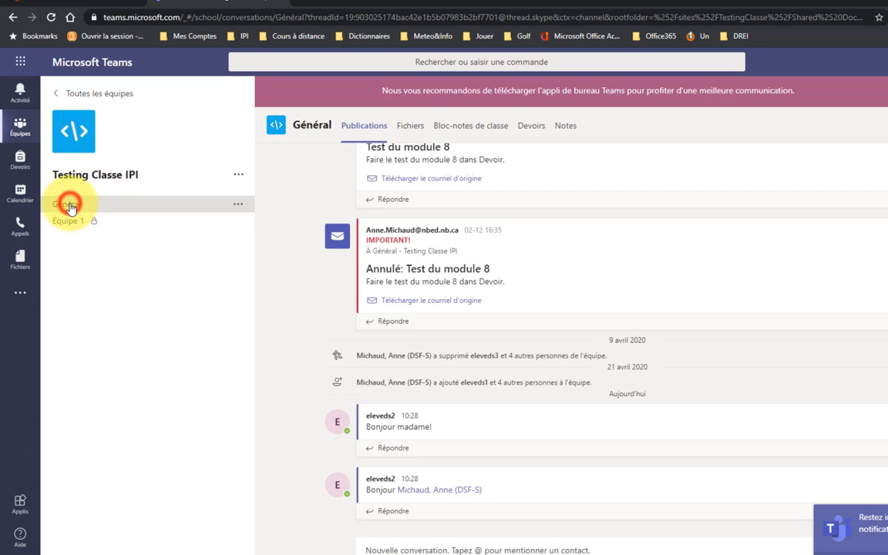
left_click(434, 136)
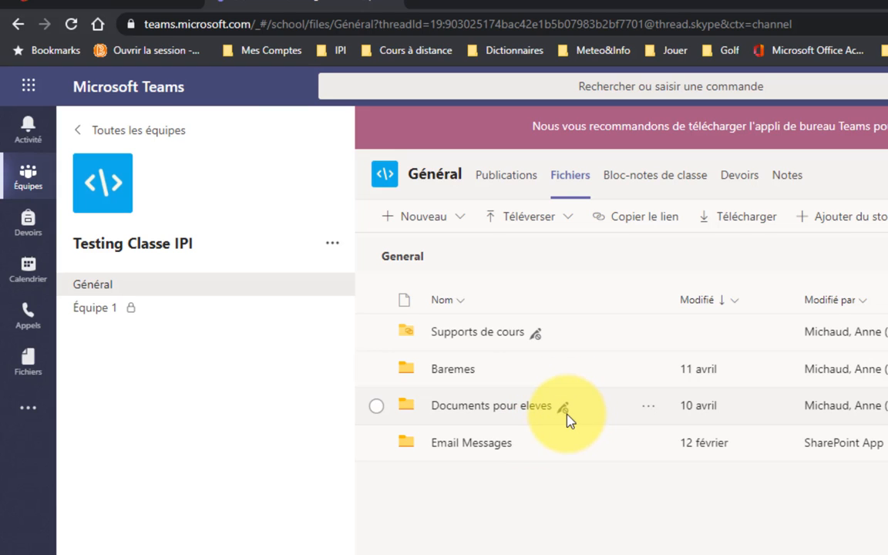
mouse_move(564, 408)
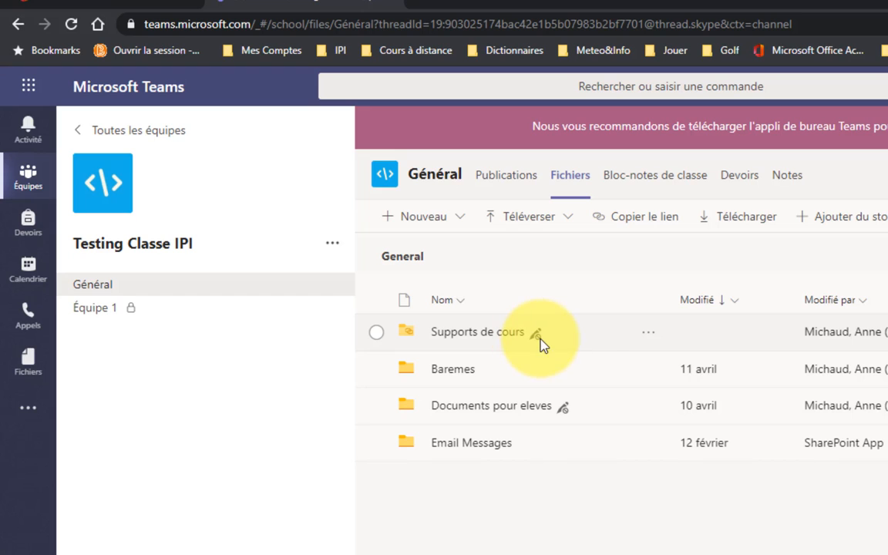
mouse_move(537, 336)
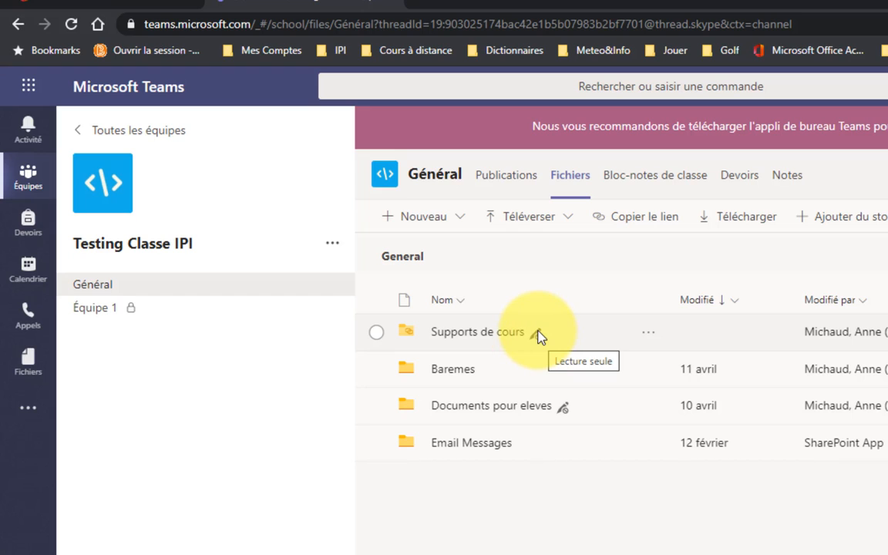
Open testing suggestion de mots.docx from the Documents pour eleves folder and try to put it in edit mode.
left_click(481, 415)
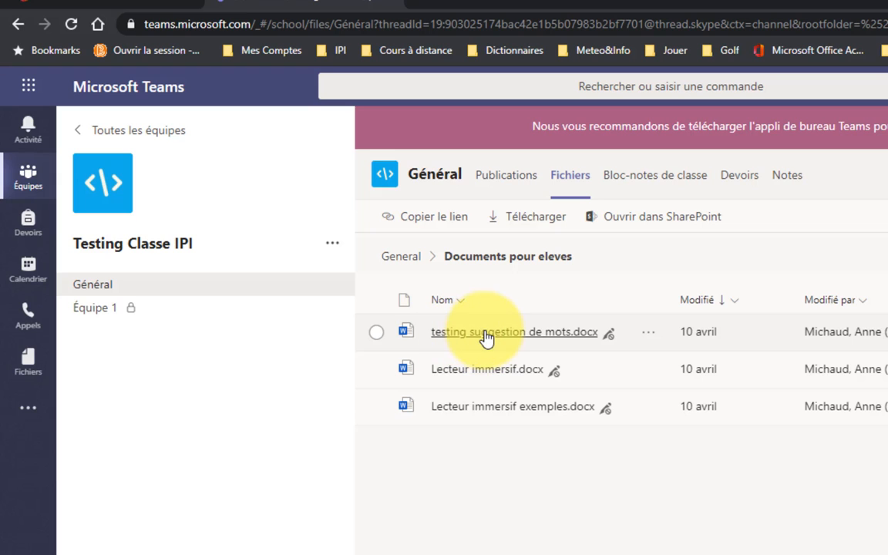
left_click(484, 335)
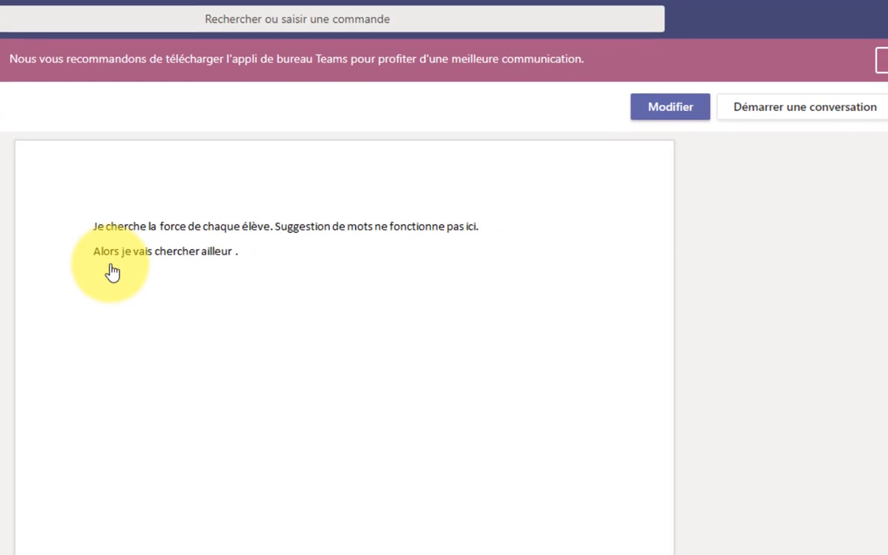
left_click(252, 248)
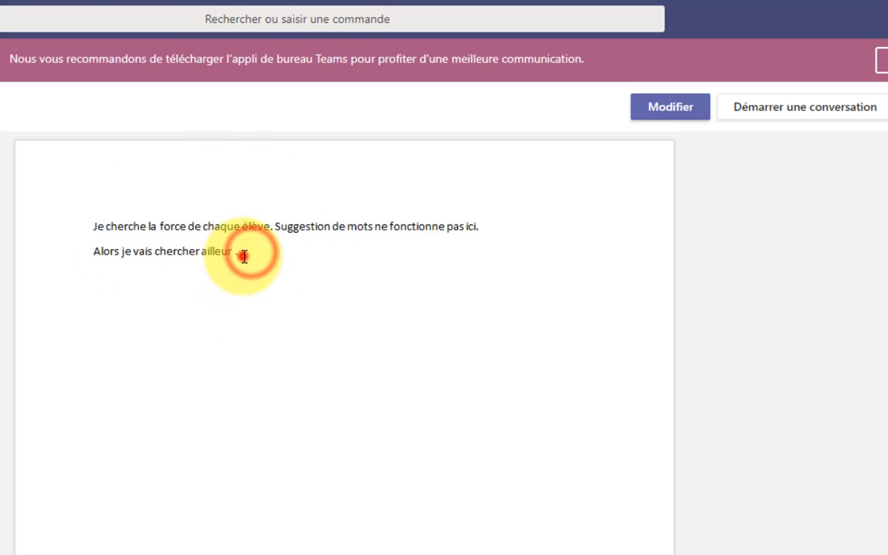
left_click(661, 110)
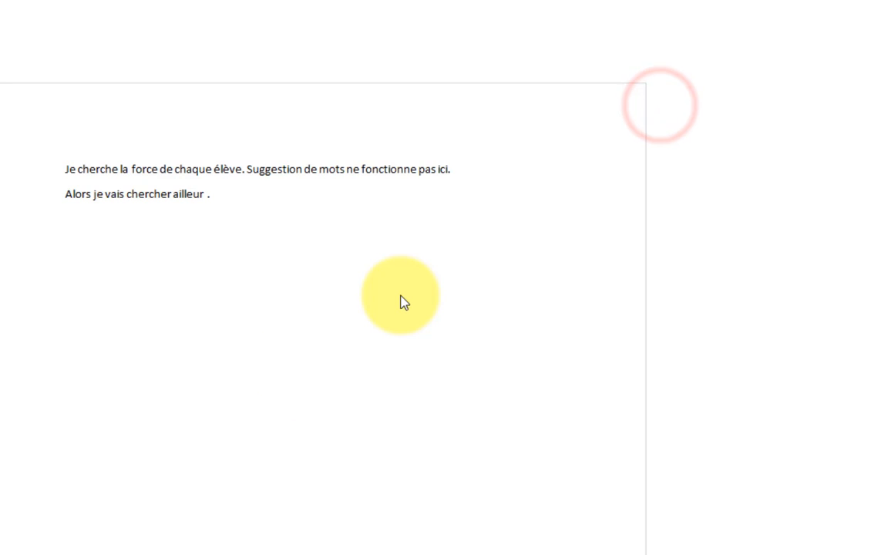
Try to place the cursor in the document's text and check which additional document options the student has.
left_click(213, 190)
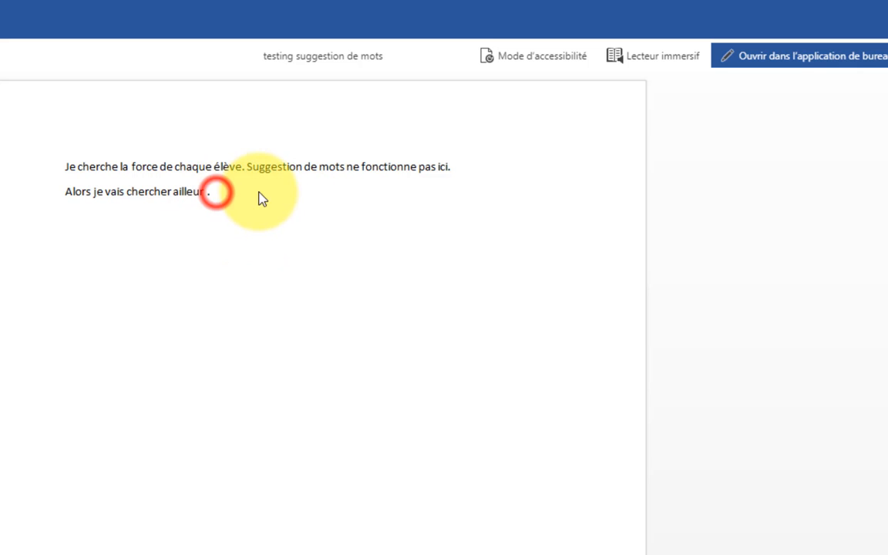
left_click(96, 171)
left_click(280, 170)
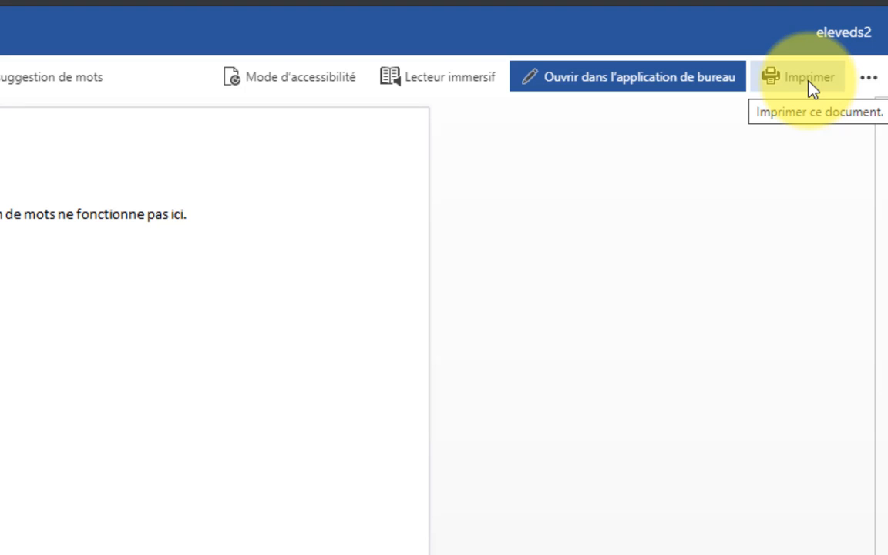
left_click(867, 85)
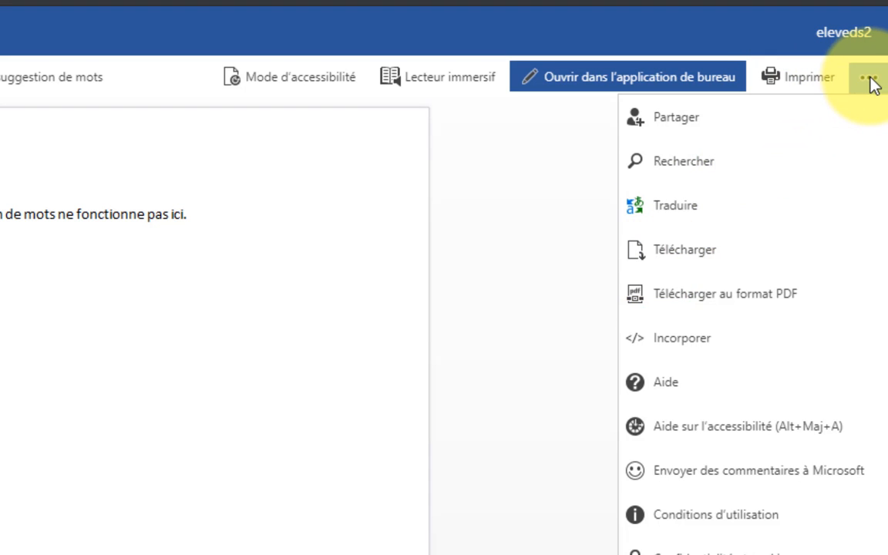
left_click(266, 308)
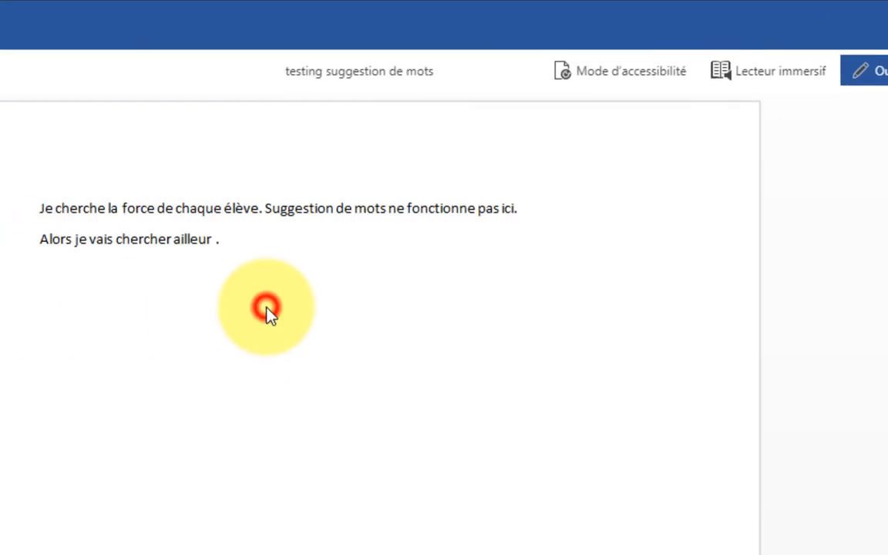